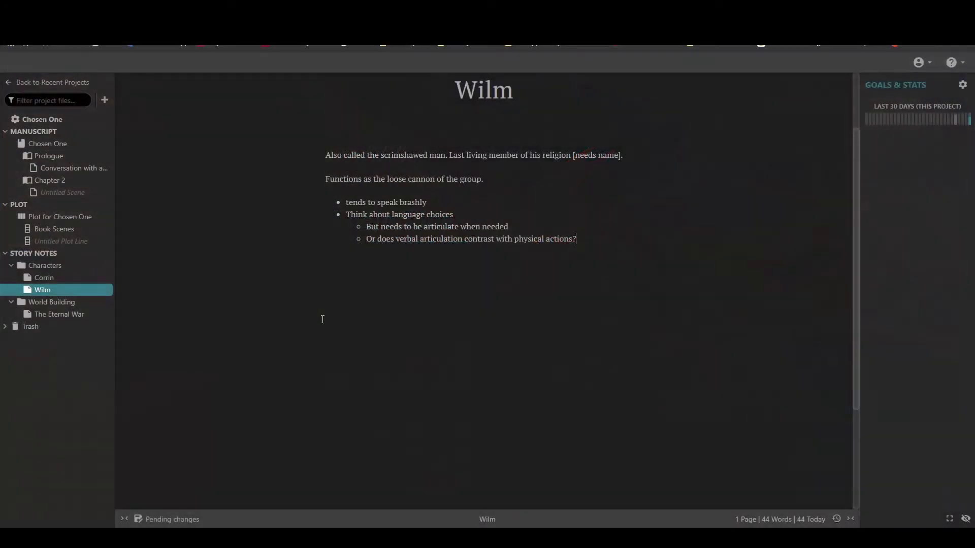
End the bullet list in Wilm's note, then add a new story note and move it into the Characters folder.
{"action": "key", "text": "Return"}
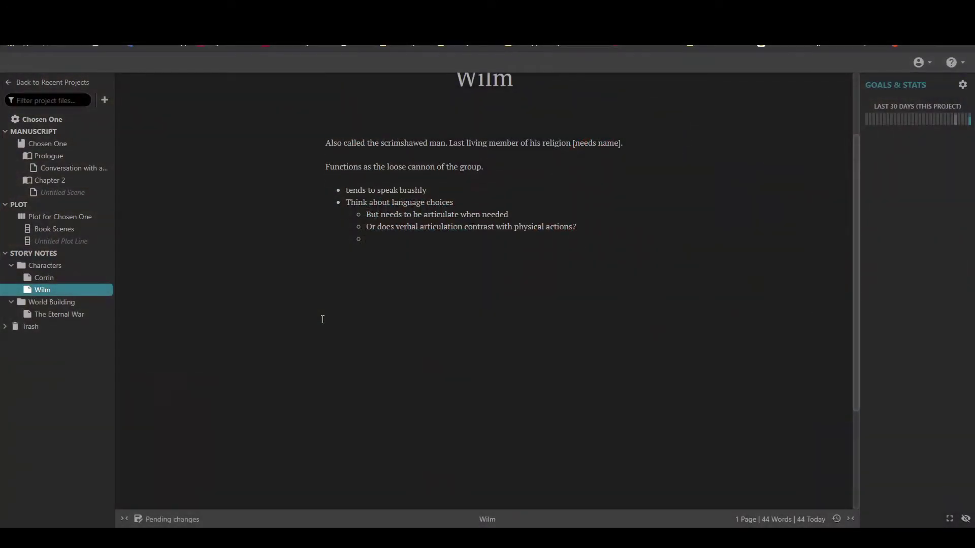
{"action": "key", "text": "Return"}
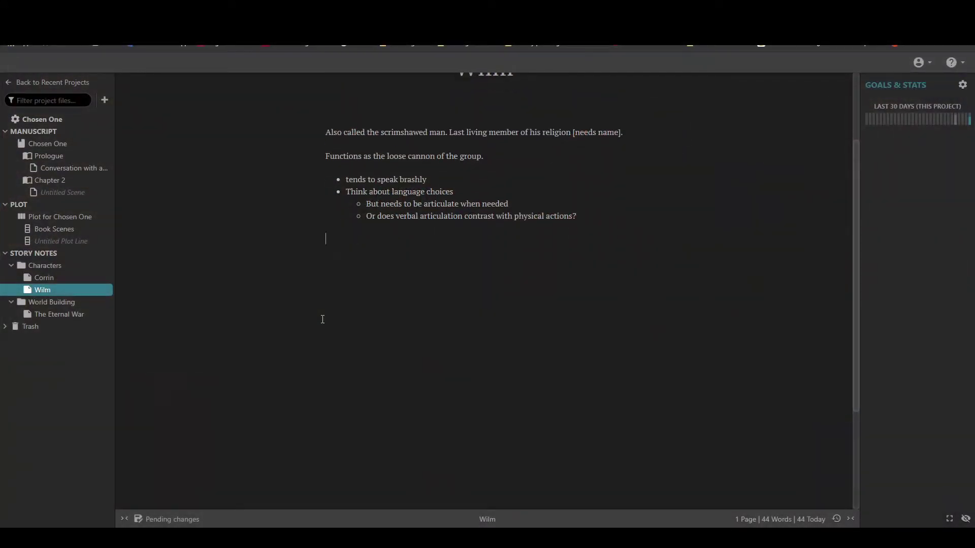
{"action": "left_click", "coordinate": [107, 254]}
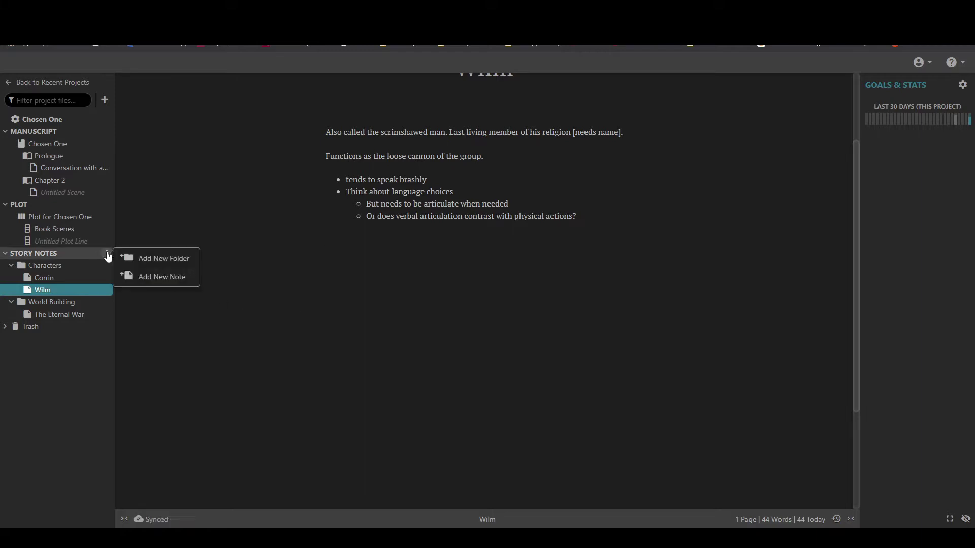
{"action": "left_click", "coordinate": [143, 279]}
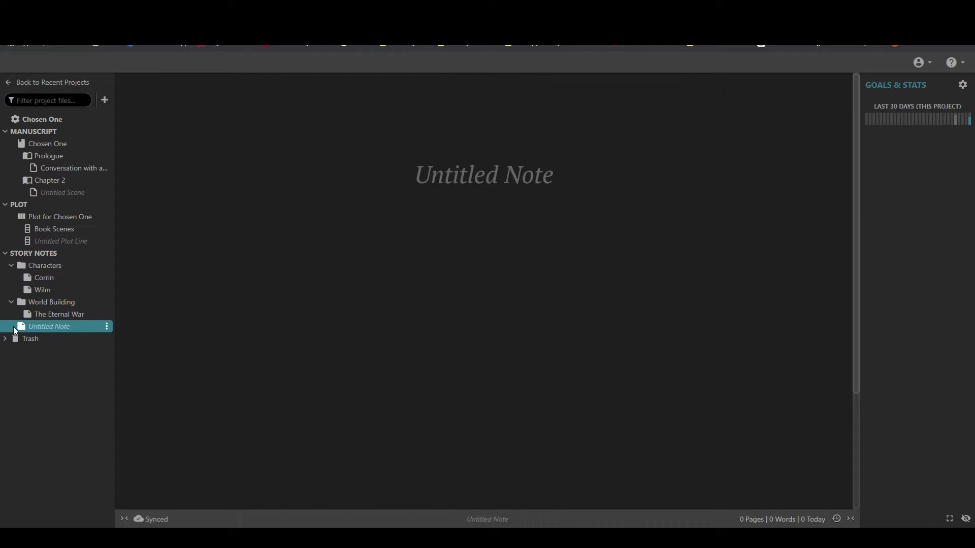
{"action": "mouse_move", "coordinate": [107, 329]}
{"action": "left_click_drag", "start_coordinate": [35, 330], "coordinate": [47, 301]}
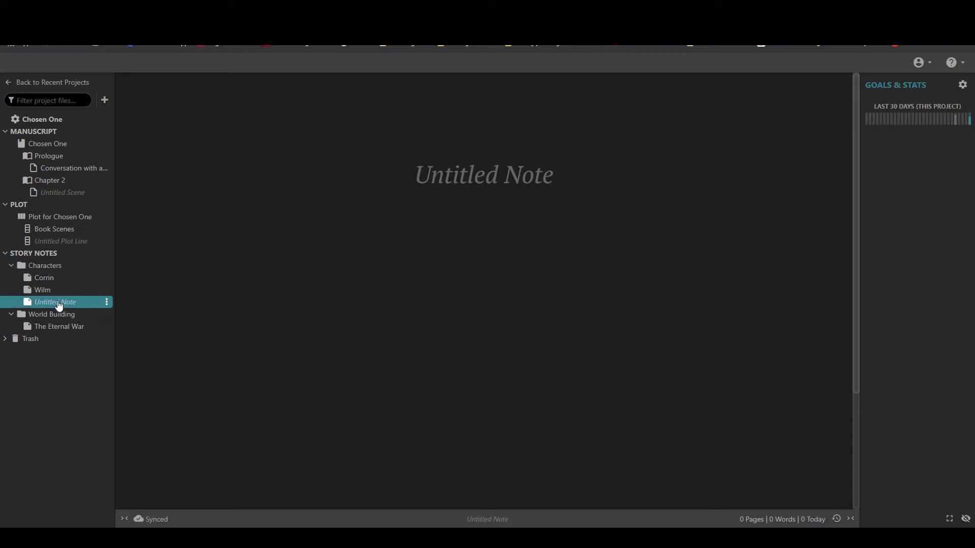
Rename the new Untitled Note in Characters to 'Leandros'.
{"action": "right_click", "coordinate": [57, 304]}
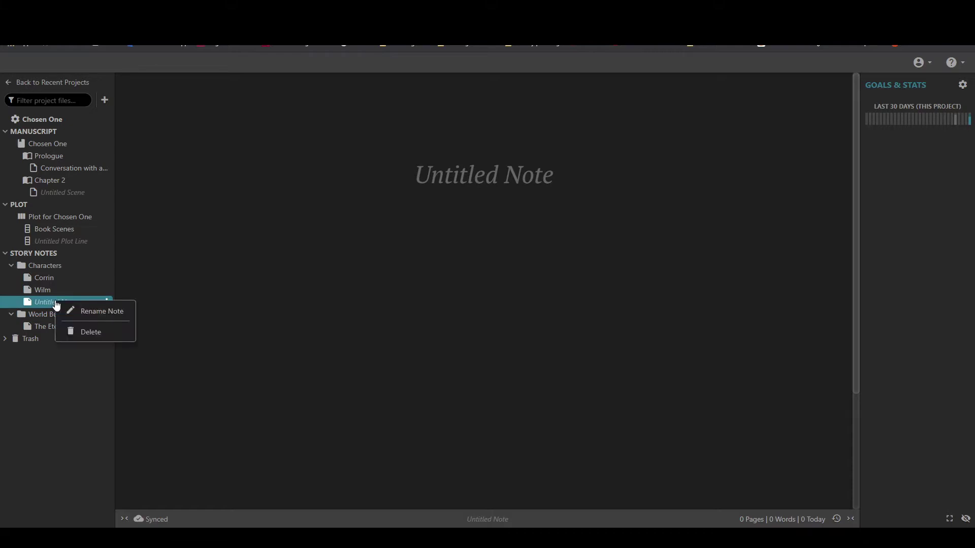
{"action": "left_click", "coordinate": [89, 308]}
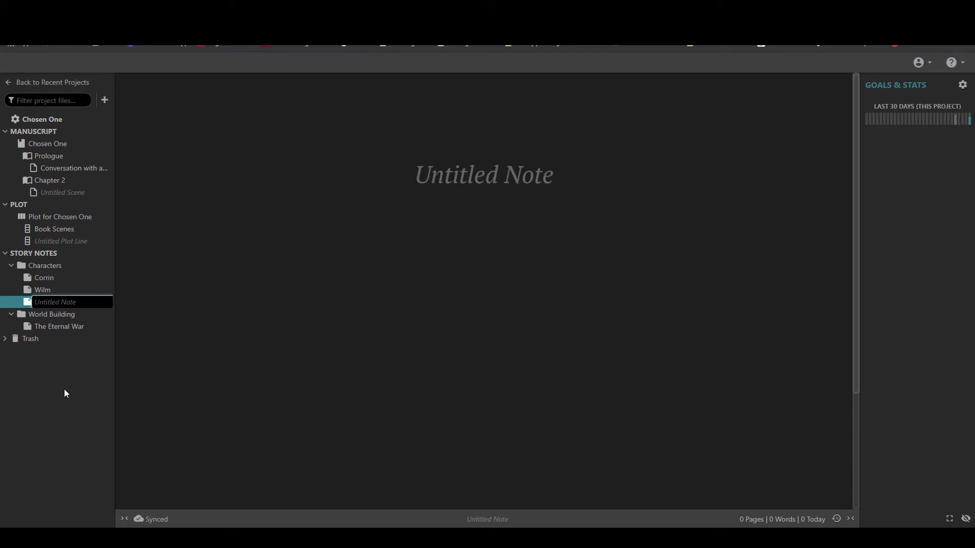
{"action": "type", "text": "Leandros"}
{"action": "key", "text": "Return"}
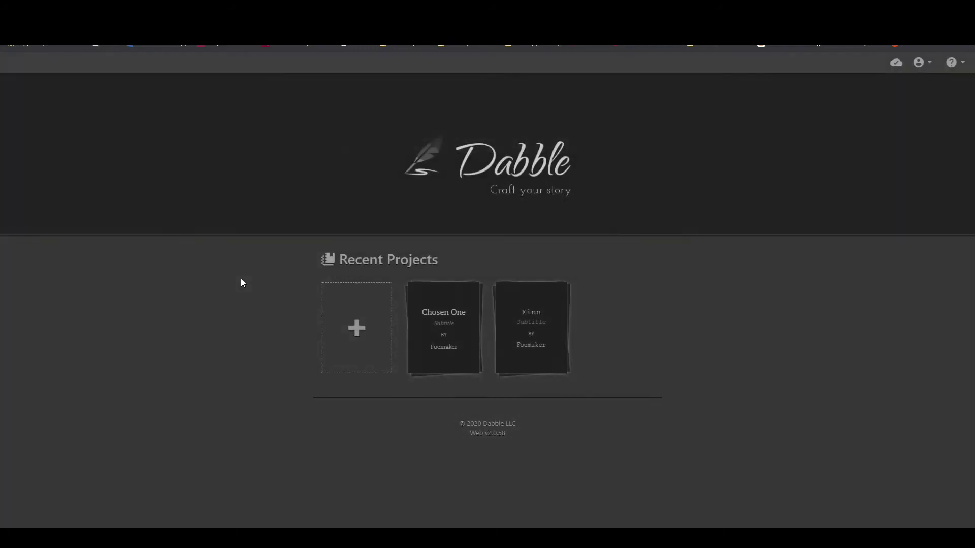
Reopen the Chosen One project and add "What of them?" below Corrin's trailing-off sentence.
{"action": "left_click", "coordinate": [441, 327]}
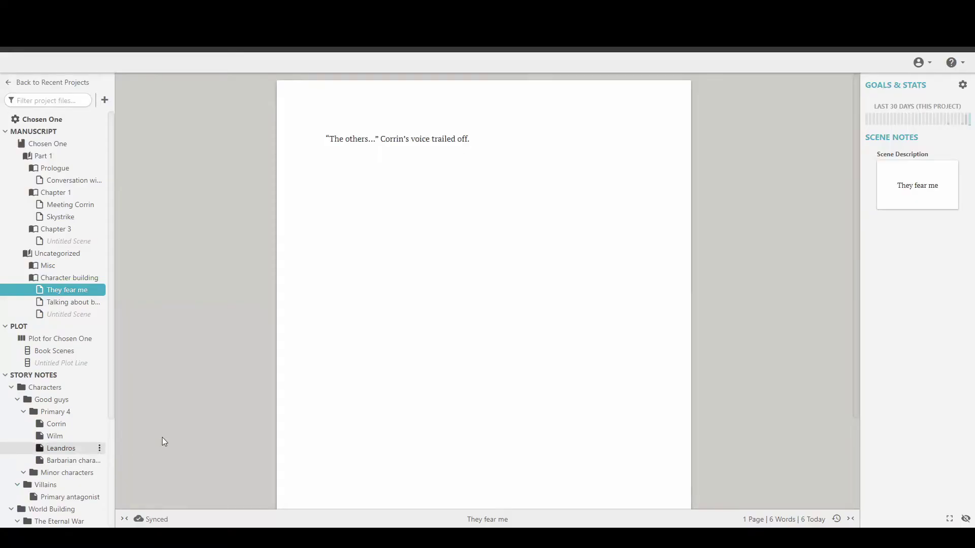
{"action": "left_click", "coordinate": [523, 332]}
{"action": "type", "text": "\"What of the"}
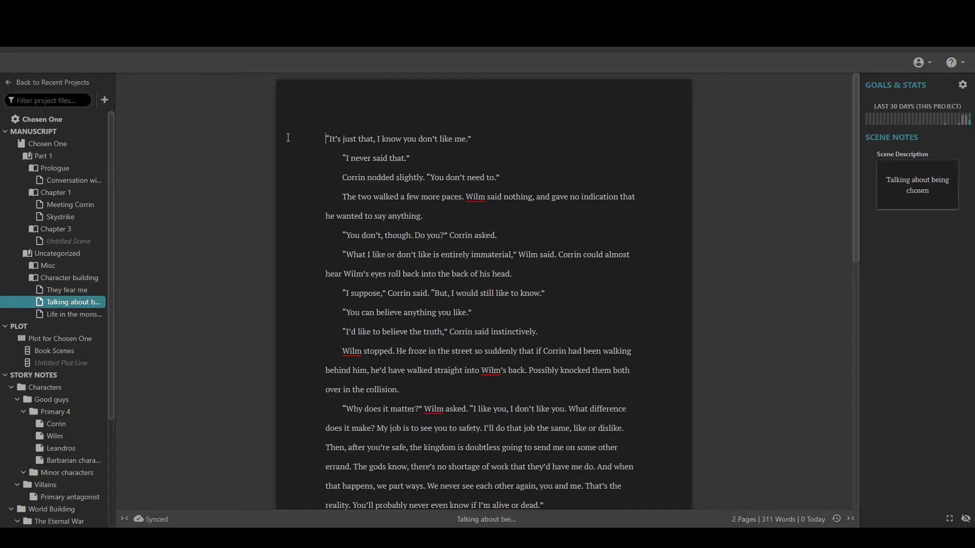
Turn the scene's opening line of dialogue into a blockquote.
{"action": "left_click_drag", "start_coordinate": [295, 138], "coordinate": [523, 140]}
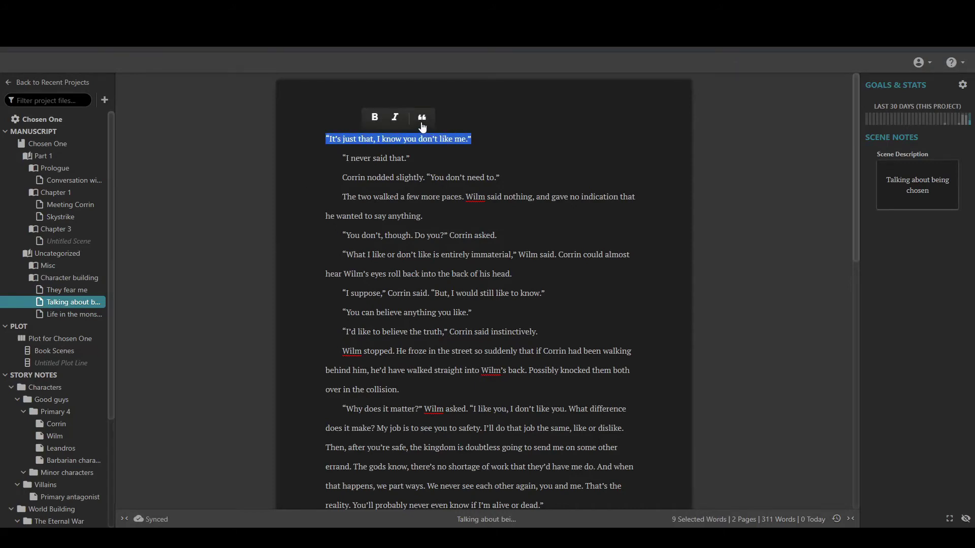
{"action": "left_click", "coordinate": [420, 115]}
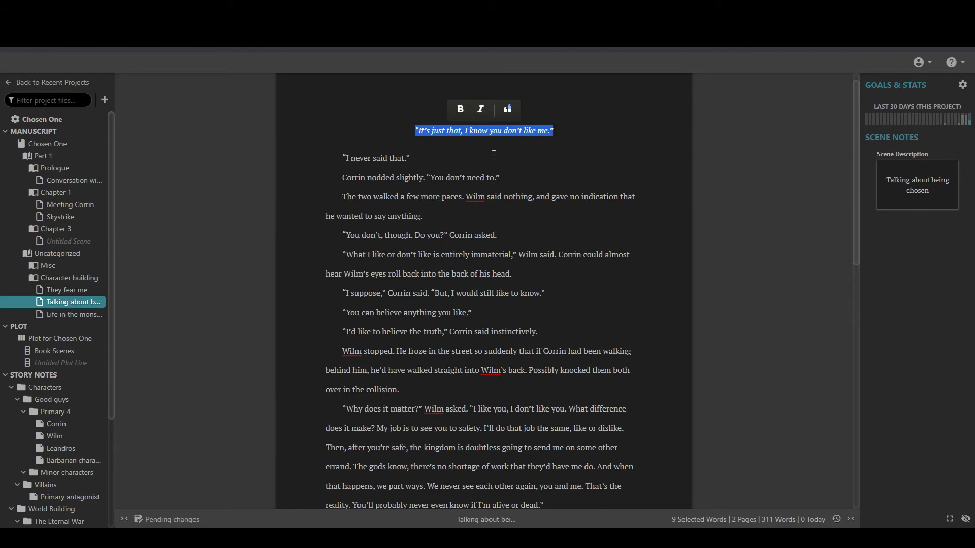
{"action": "left_click", "coordinate": [297, 157]}
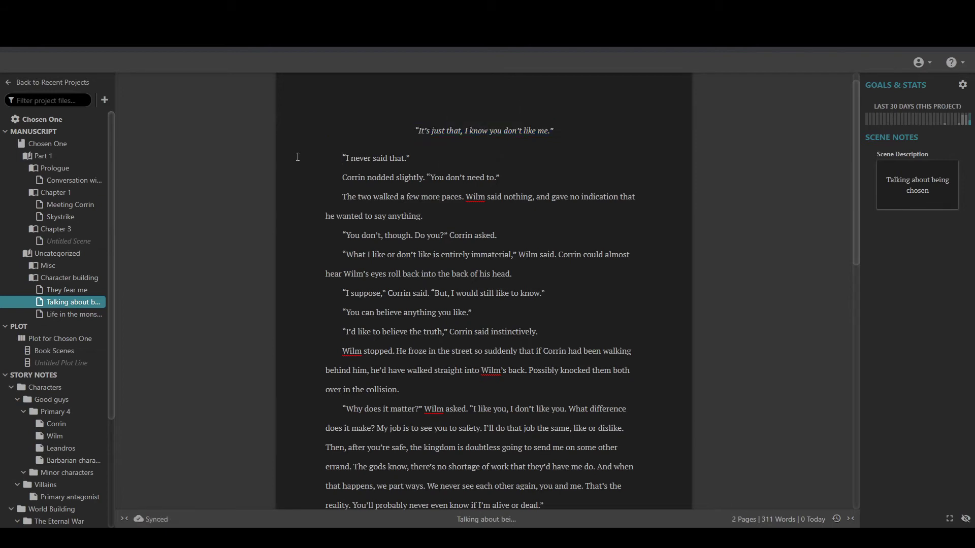
Bold "I never said that." and italicise the 'Corrin nodded slightly' line.
{"action": "left_click_drag", "start_coordinate": [297, 157], "coordinate": [407, 158]}
{"action": "left_click", "coordinate": [349, 138]}
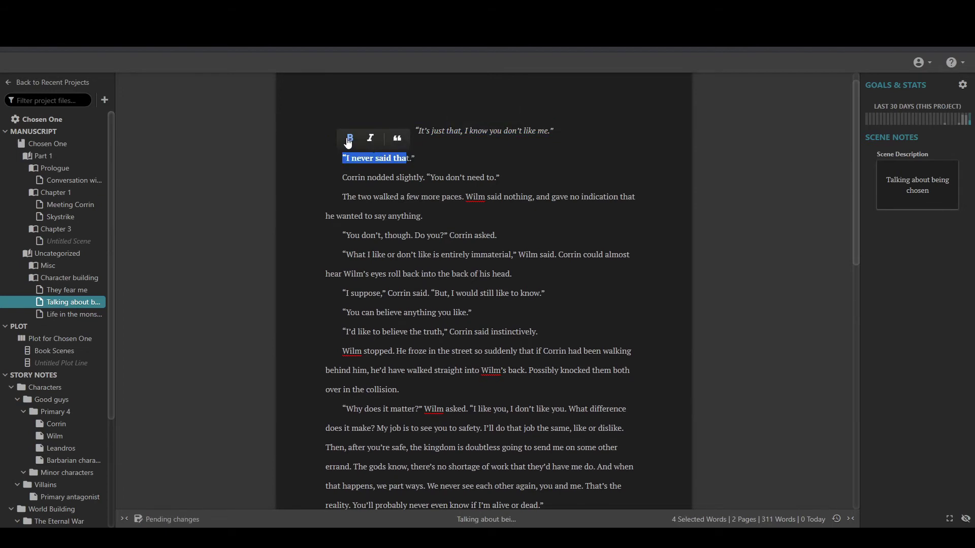
{"action": "left_click_drag", "start_coordinate": [321, 178], "coordinate": [556, 177]}
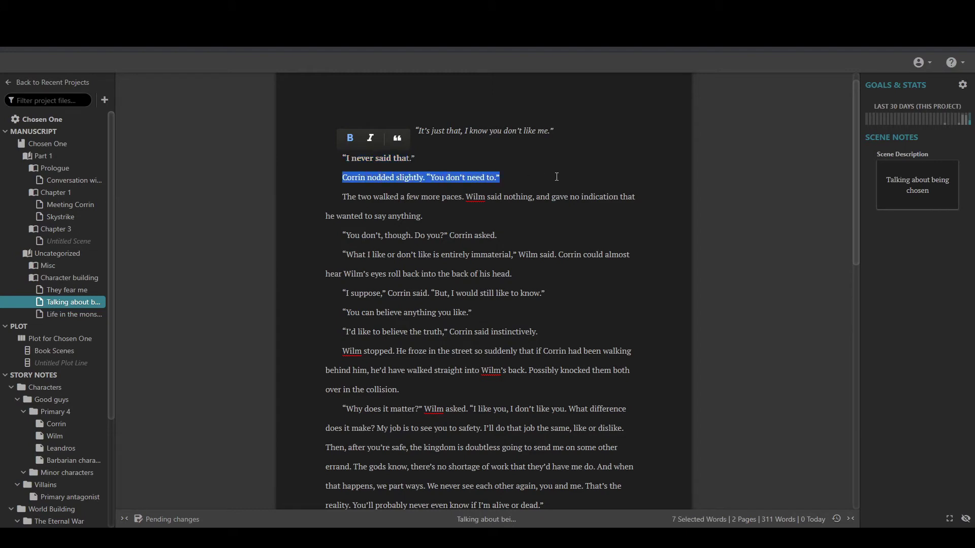
{"action": "left_click", "coordinate": [416, 157]}
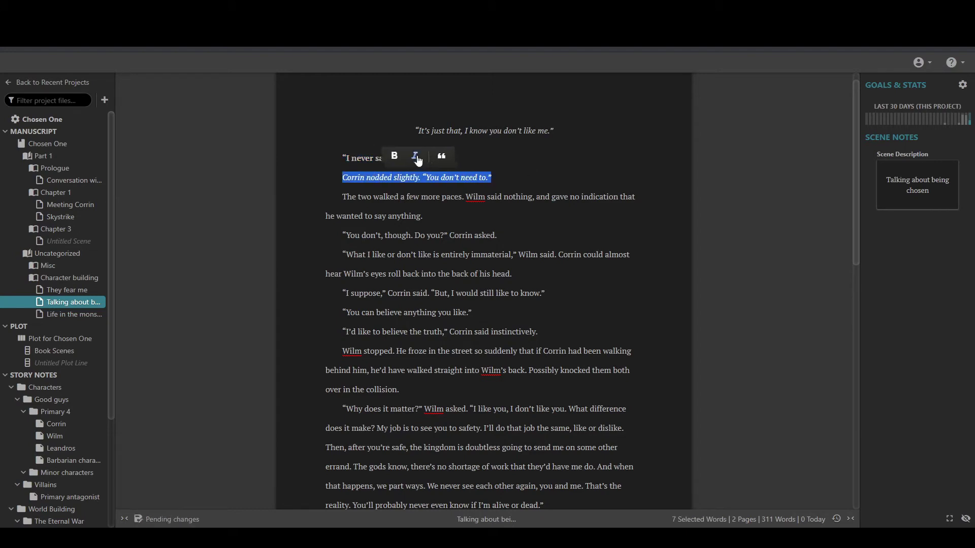
{"action": "left_click", "coordinate": [346, 216]}
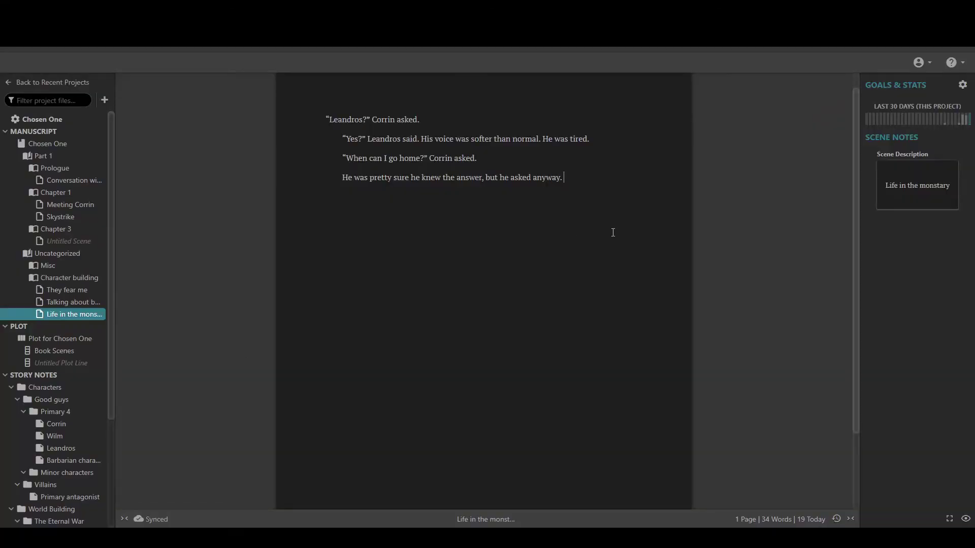
Append '/Better to know the truth and' to the monastery scene's last paragraph.
{"action": "type", "text": "/Better to know the truth"}
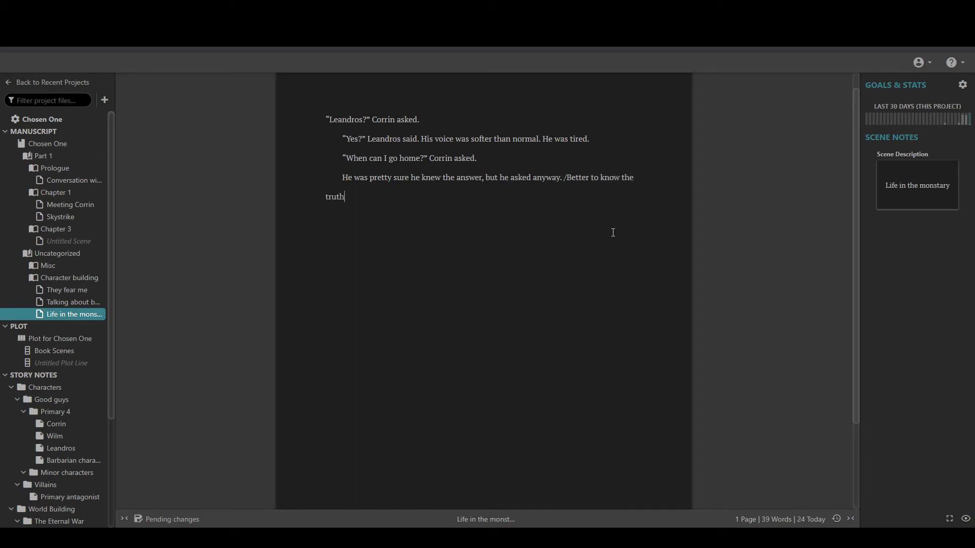
{"action": "type", "text": " and"}
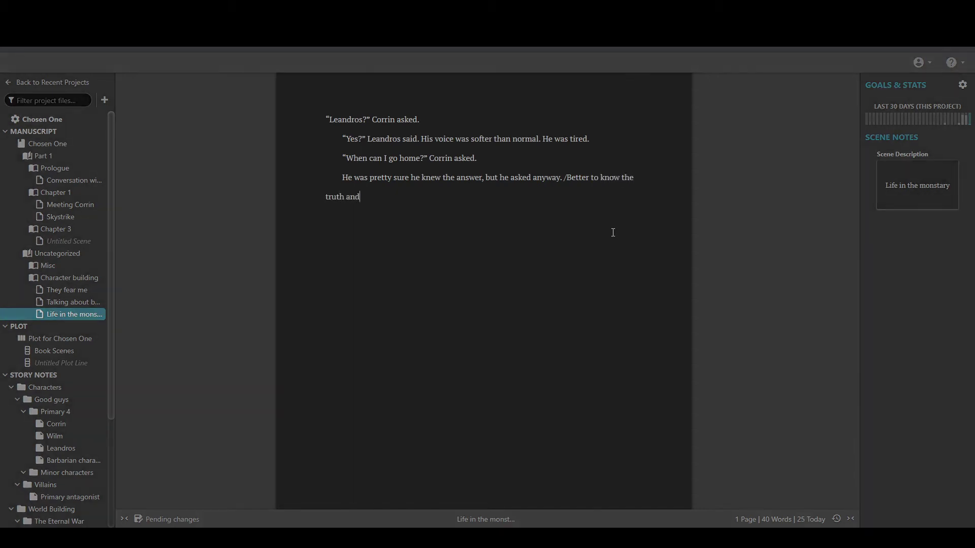
Continue the monastery scene text from 'deal' through '…mouthed the words.'.
{"action": "type", "text": "deal"}
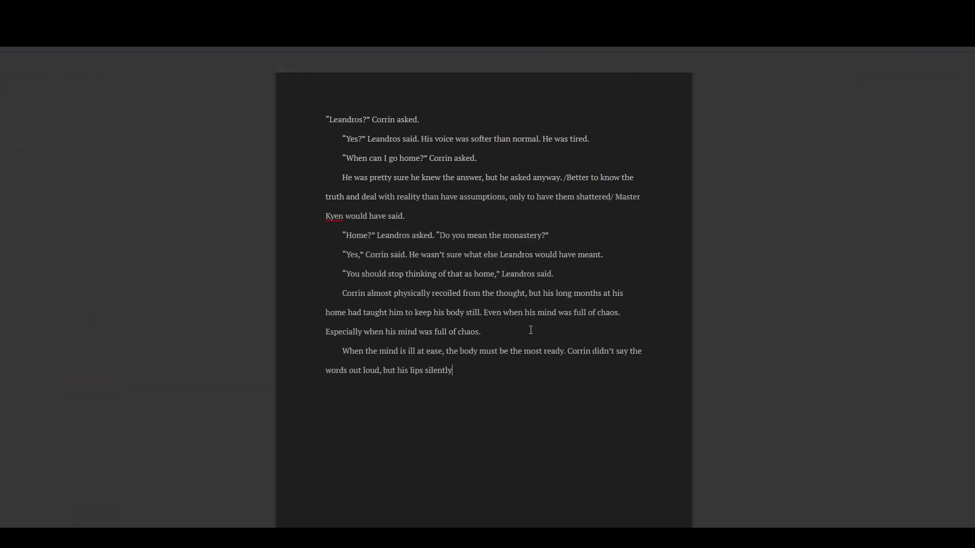
{"action": "type", "text": "mouthed the words."}
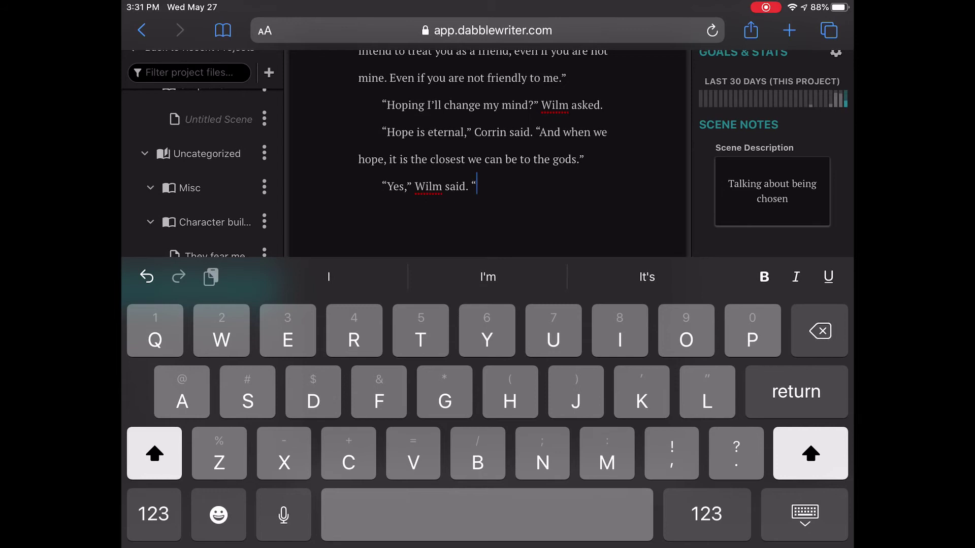
On the iPad web version, type Wilm's reply 'I believe that is what the gods would have'.
{"action": "type", "text": "I b"}
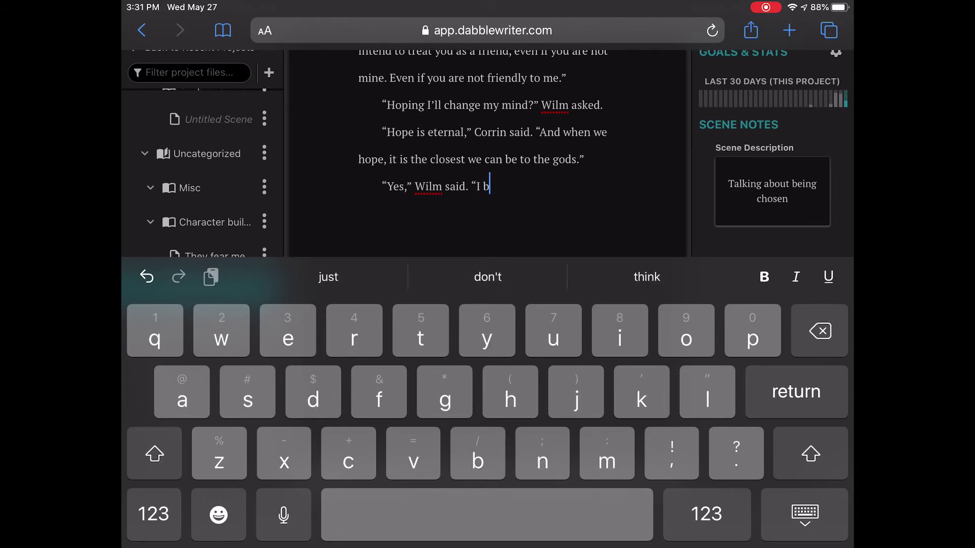
{"action": "type", "text": "elieve "}
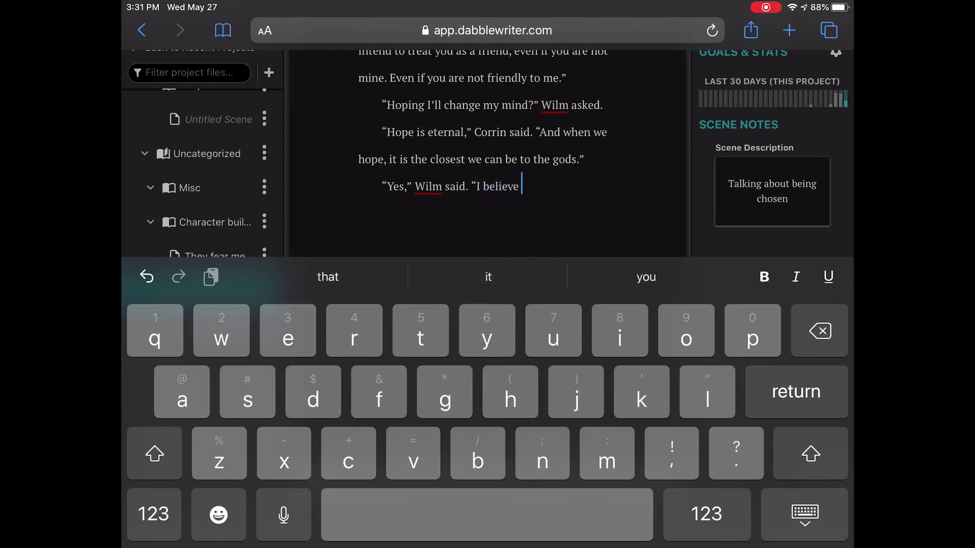
{"action": "type", "text": "that is"}
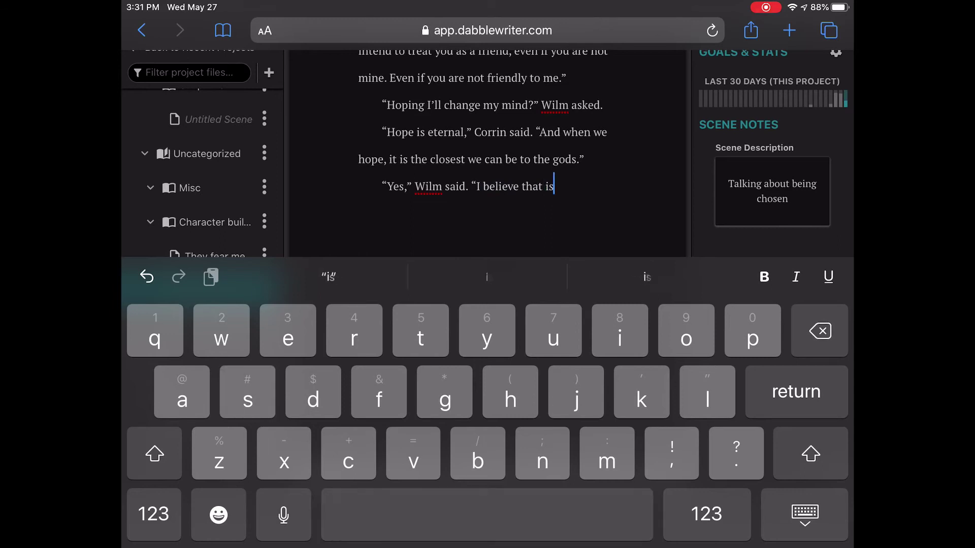
{"action": "type", "text": " what "}
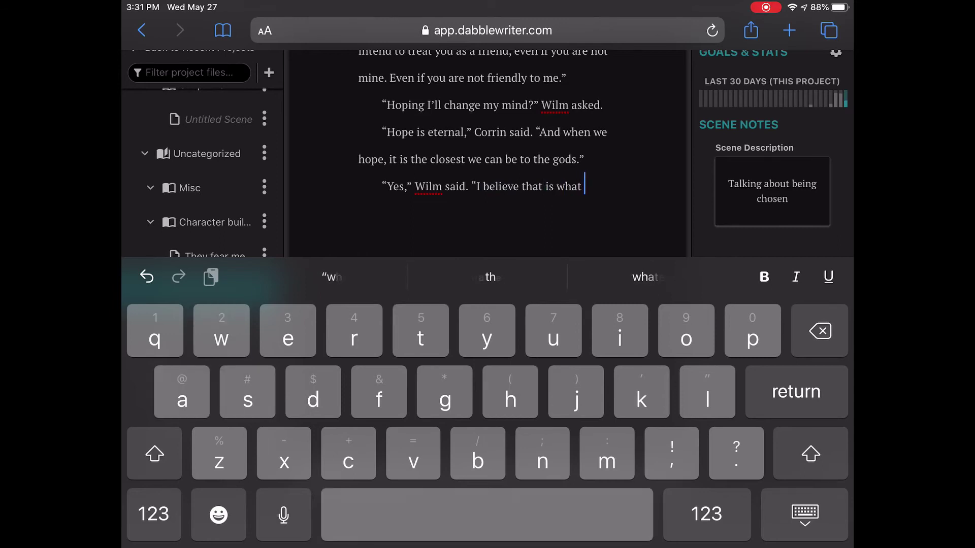
{"action": "type", "text": "the gi"}
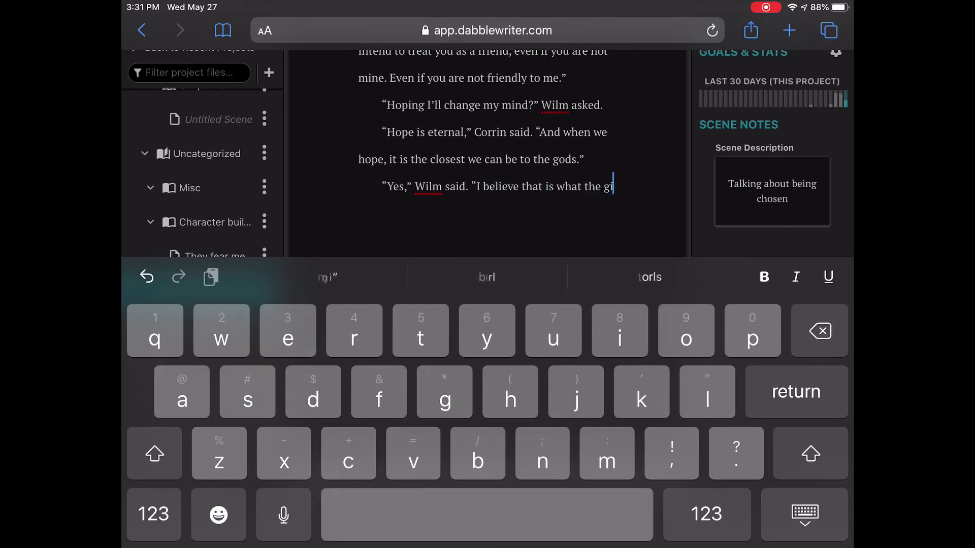
{"action": "type", "text": "ds woul"}
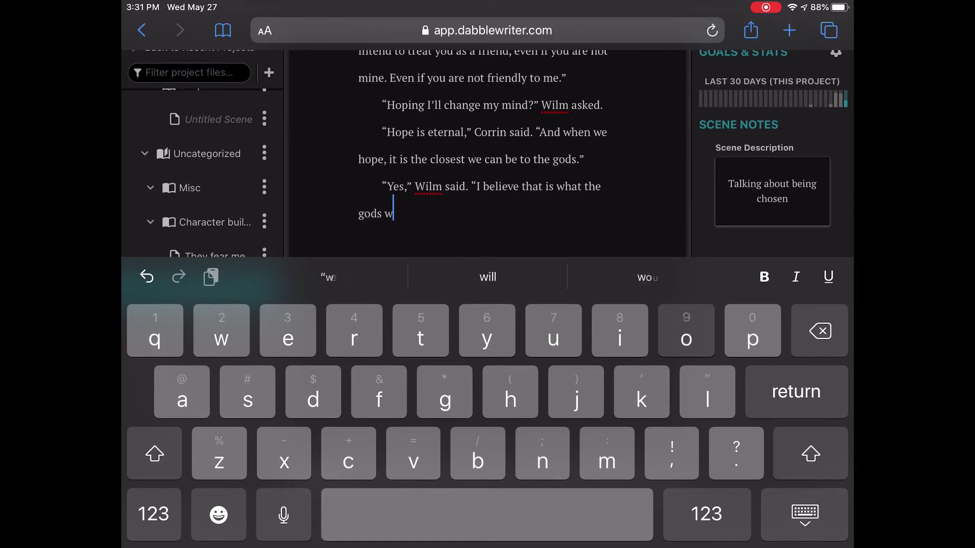
{"action": "type", "text": "d hav"}
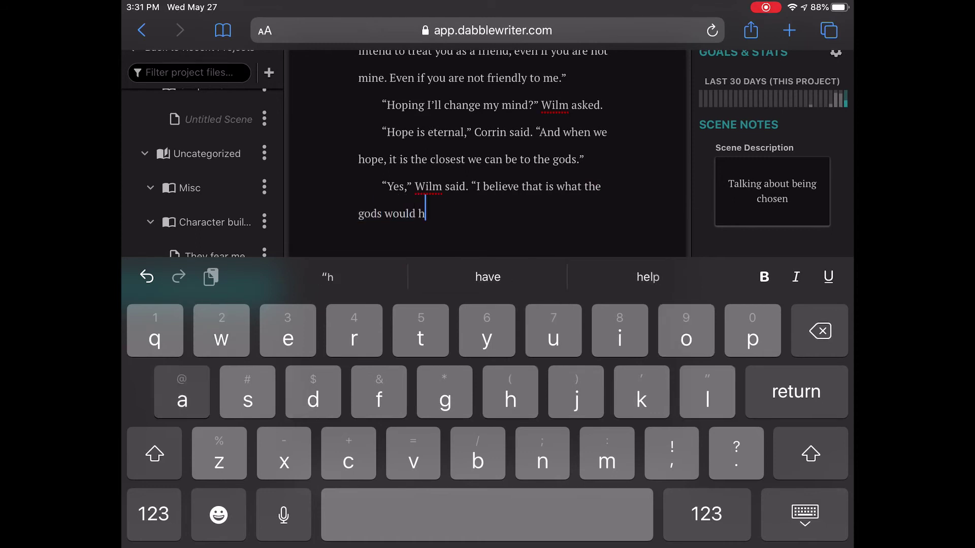